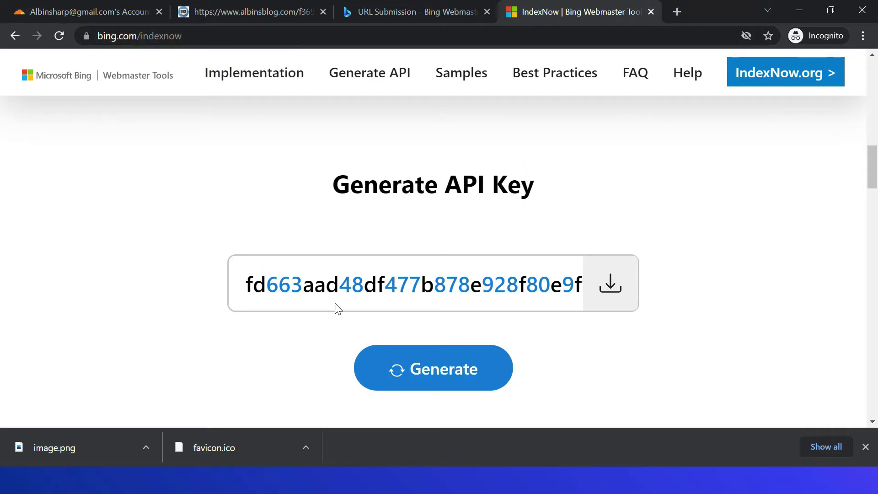
Generate a new IndexNow API key, download it as a .txt key file, and reveal it in Downloads.
left_click(452, 381)
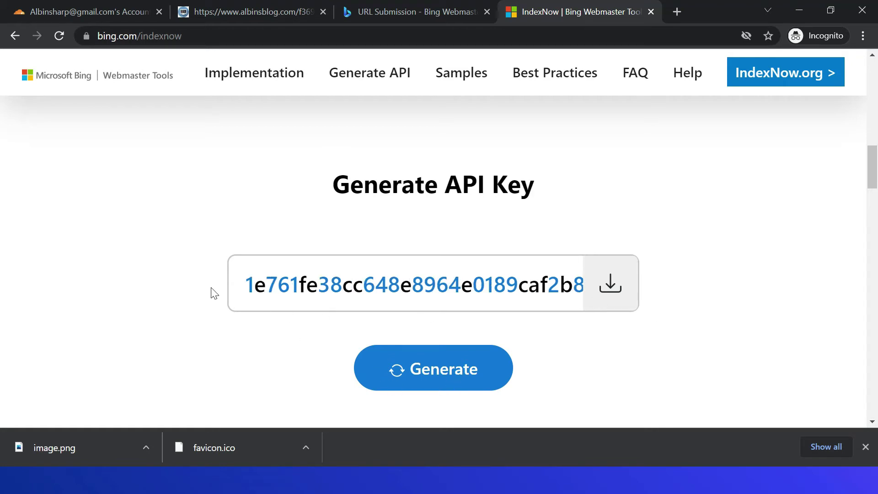
left_click(613, 296)
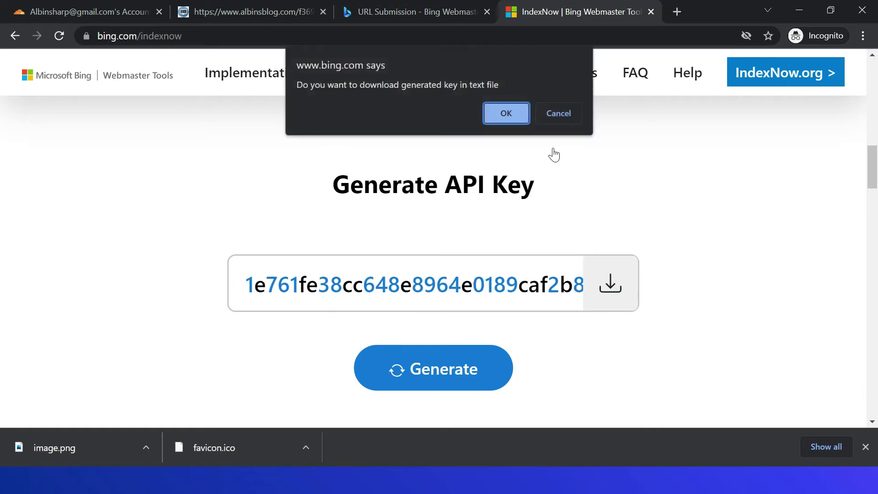
left_click(503, 117)
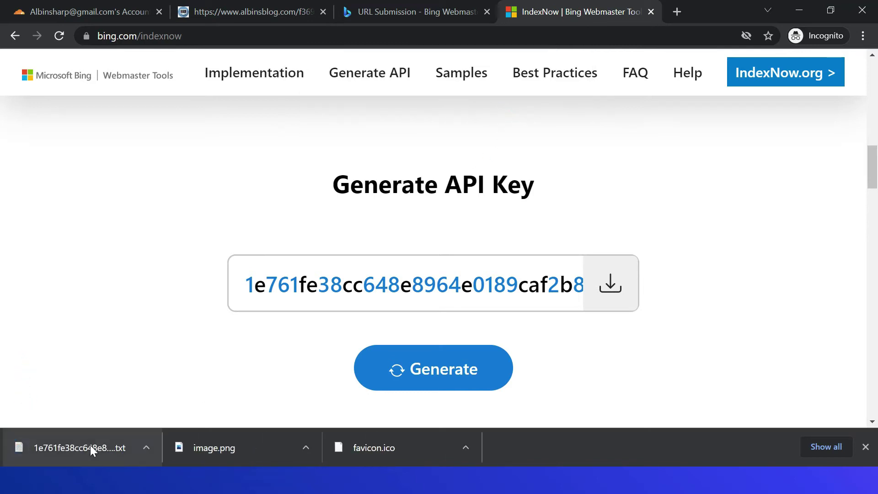
left_click(149, 450)
left_click(202, 403)
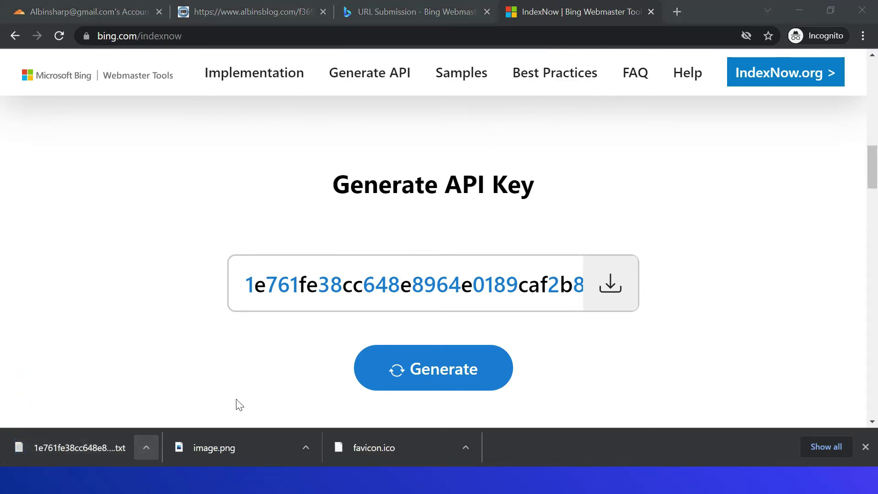
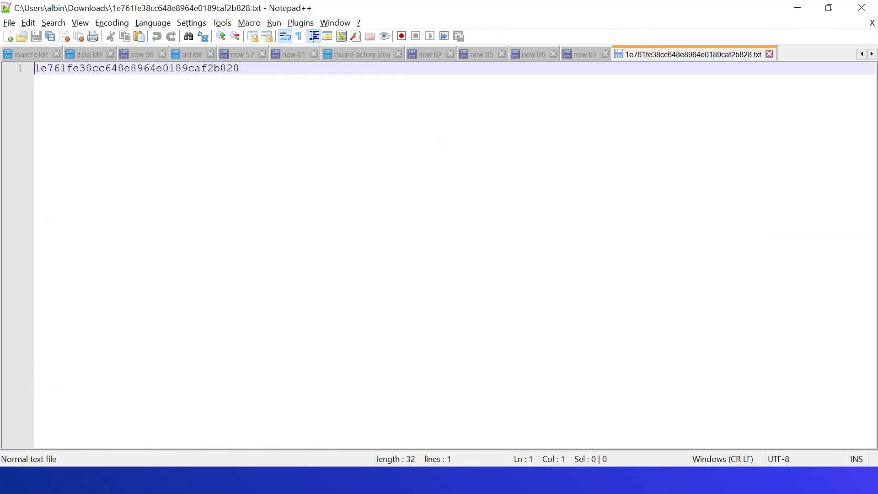
Switch from Notepad++ to the slideshow showing the 'IndexNow – Submit the URLs' checklist.
key("alt+Tab")
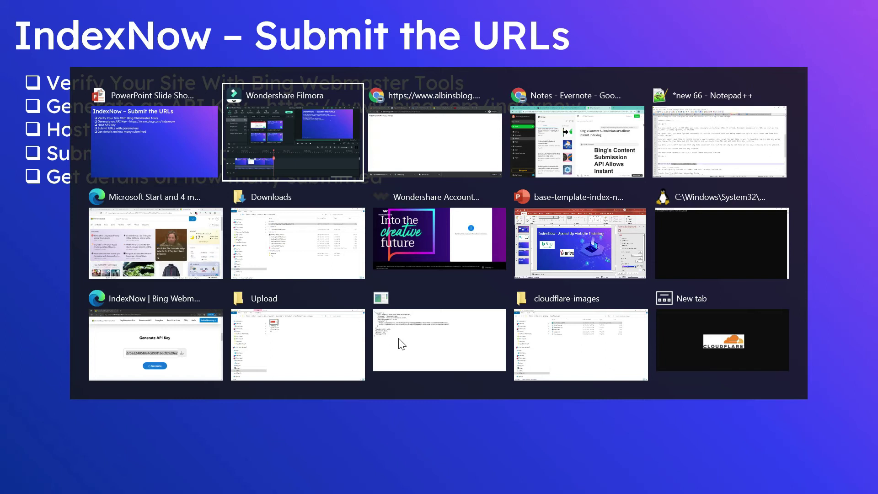
key("alt+Tab")
Bring up Chrome's Cloudflare Workers editor and select the IndexNow key string on line 12.
key("ctrl+shift+Tab")
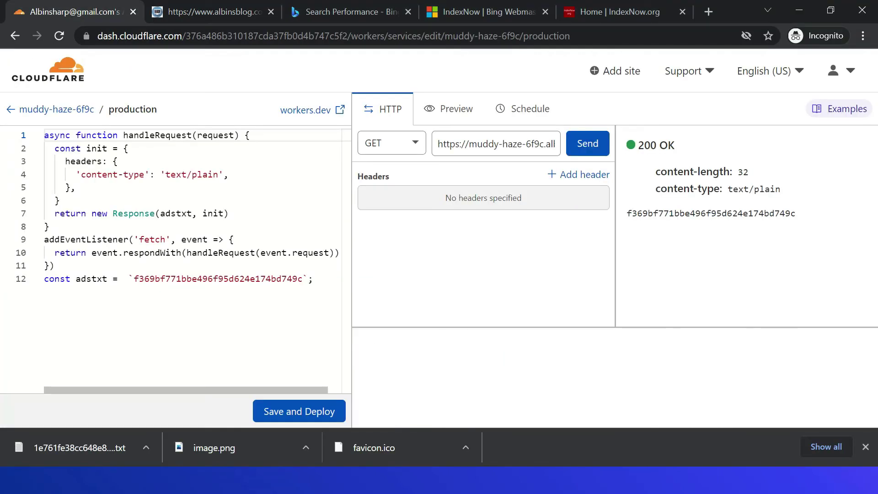
double_click(155, 279)
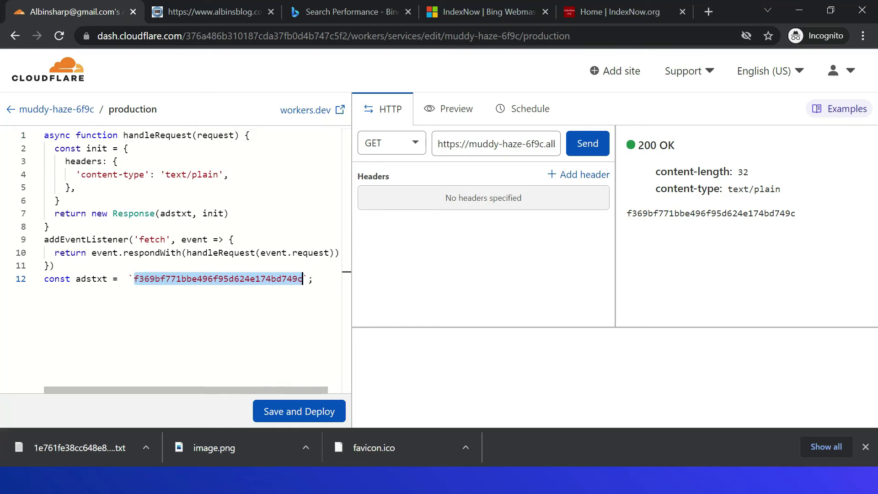
Check that the blog's hosted key txt file matches the worker key, then select the curl GET command.
left_click(193, 16)
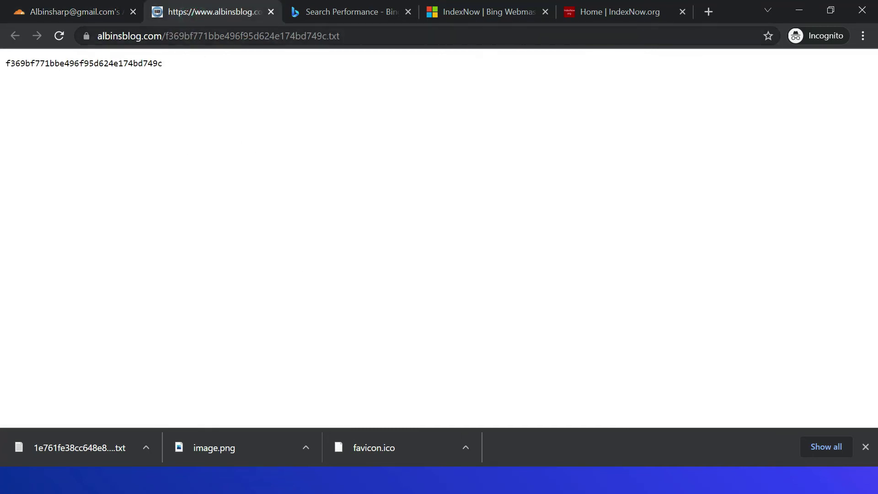
double_click(179, 36)
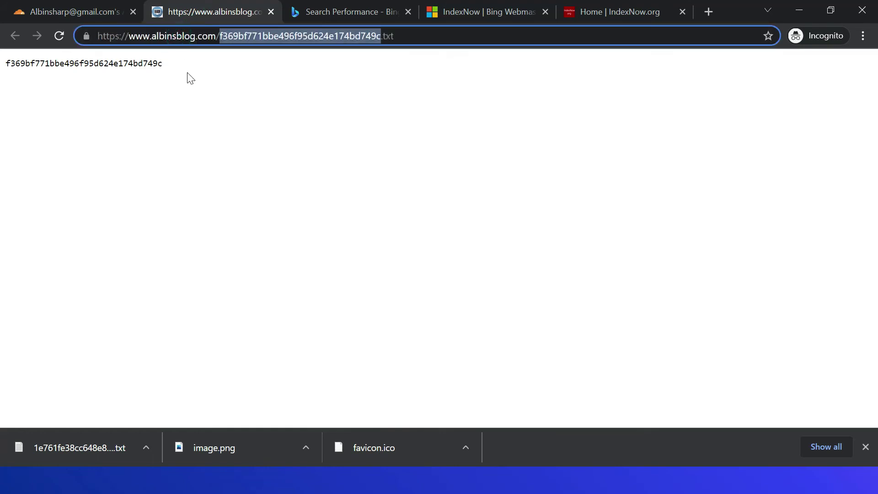
double_click(17, 63)
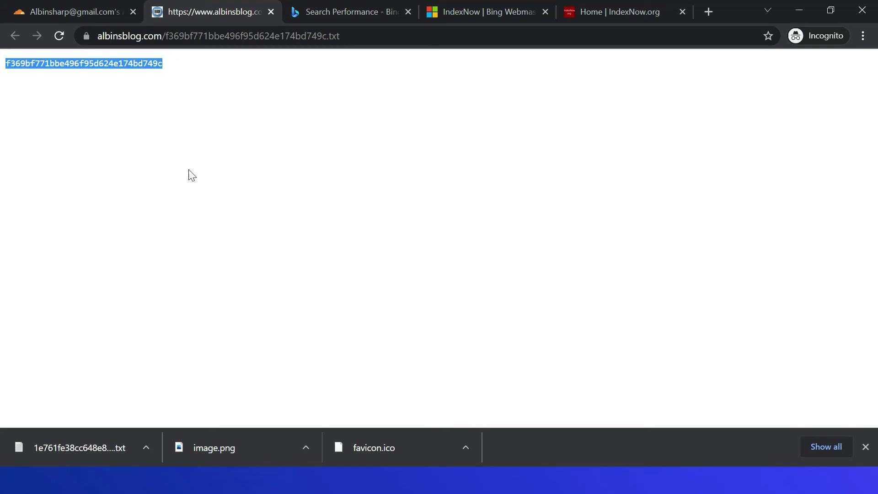
left_click(381, 36)
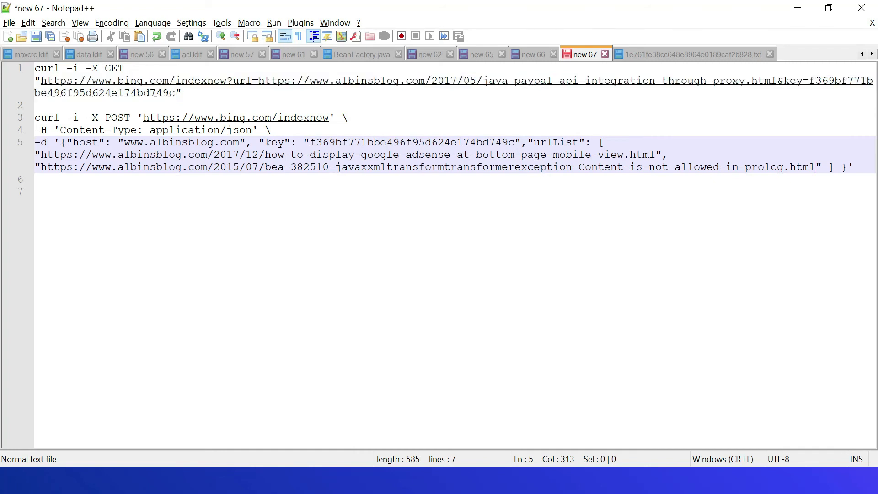
left_click_drag(181, 93, 35, 68)
key("ctrl+c")
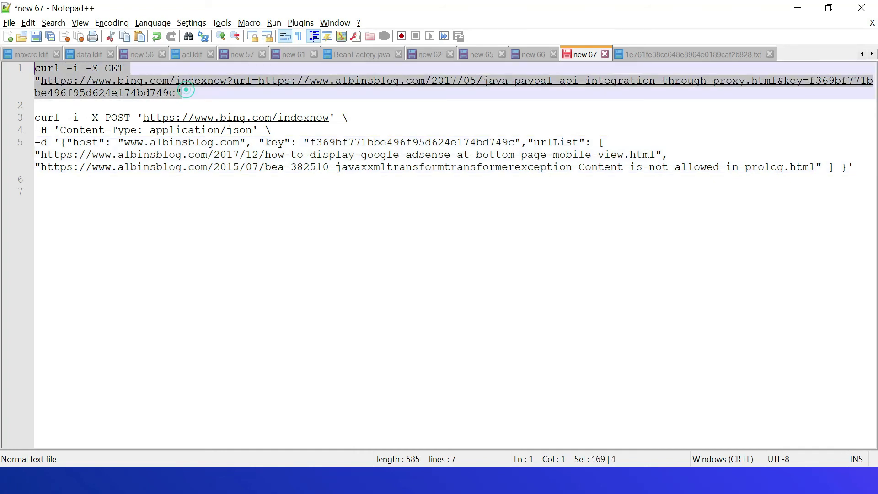
Paste and run the curl GET IndexNow request in WSL, getting HTTP/2 200, then return to Bing.
key("alt+Tab")
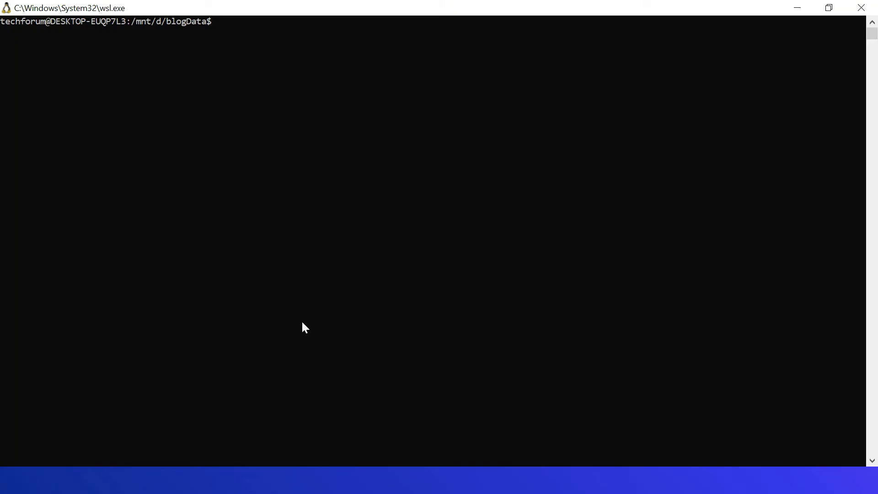
right_click(502, 275)
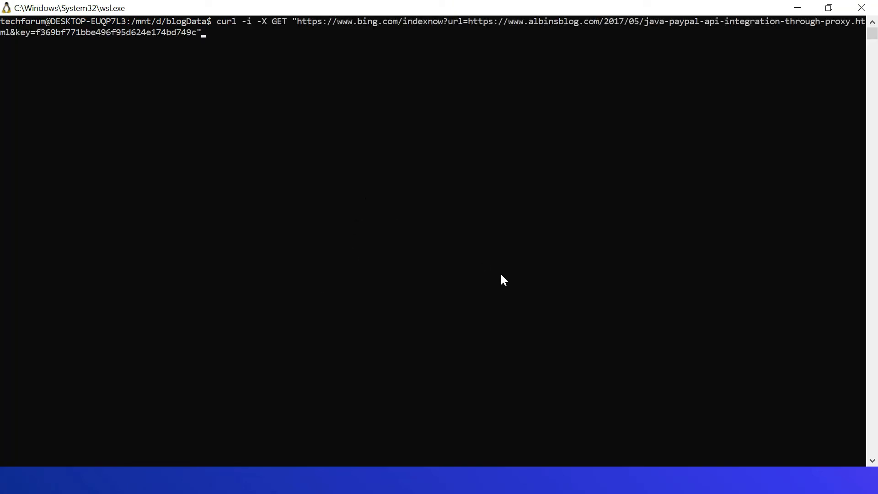
key("Return")
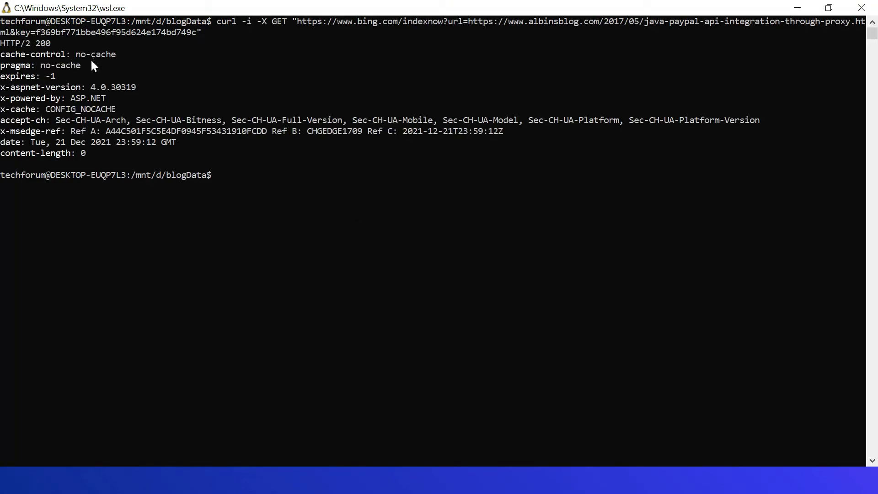
key("alt+Tab")
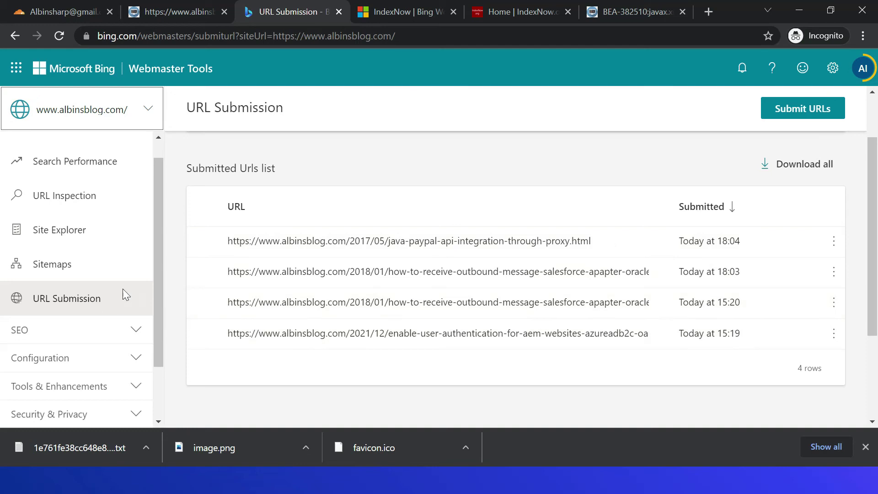
Copy the multi-URL curl POST command on lines 3–5 in Notepad++ and bring up the WSL terminal.
key("alt+Tab")
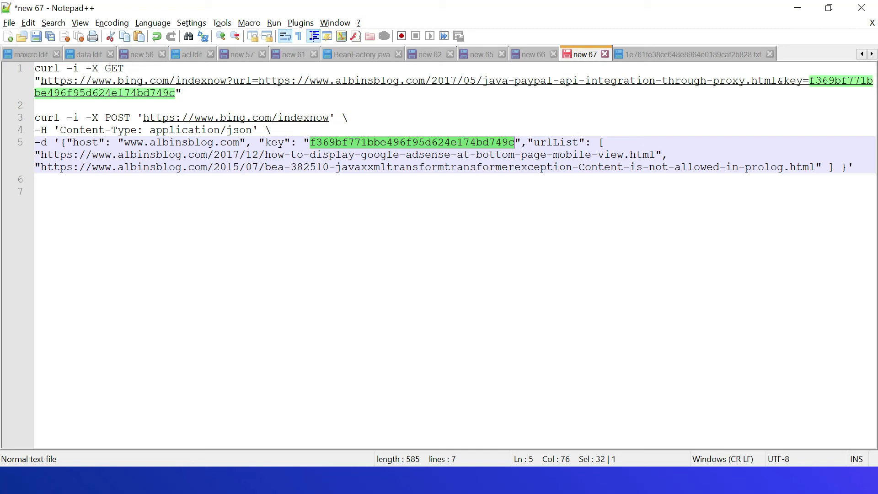
key("End")
key("shift+Up")
key("shift+Up")
key("shift+Up")
key("shift+Up")
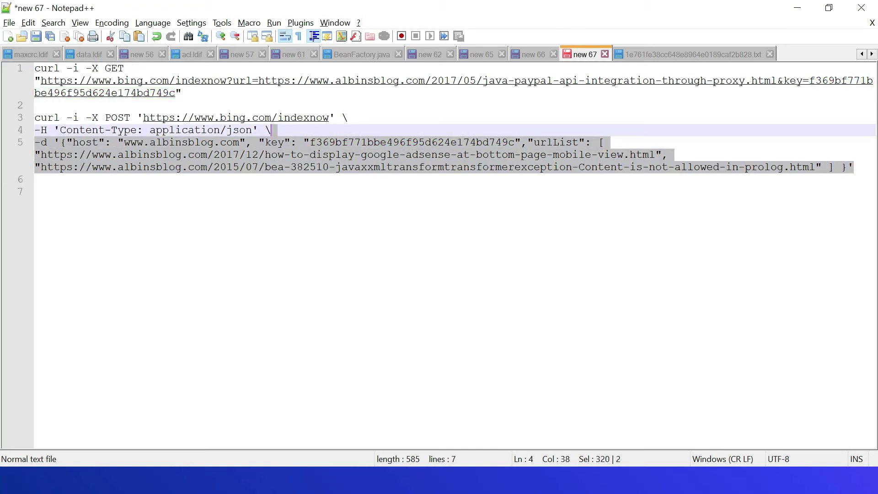
key("shift+Home")
key("ctrl+c")
key("alt+Tab")
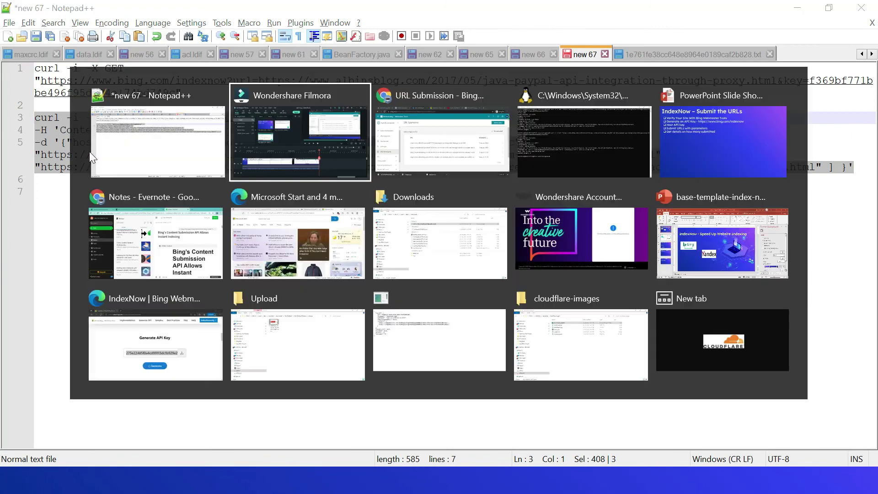
key("alt+Tab")
key("alt+Tab")
Paste and run the two-URL curl POST request in WSL, getting HTTP/2 200, then return to Chrome.
right_click(332, 363)
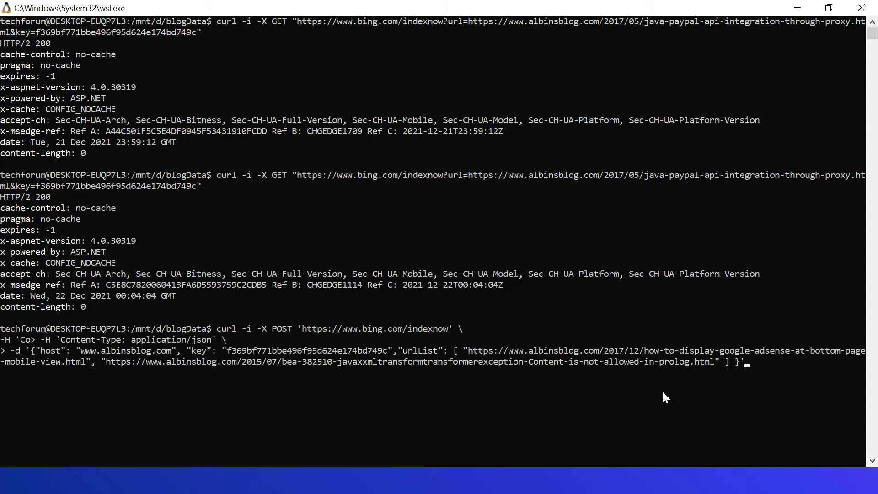
key("Return")
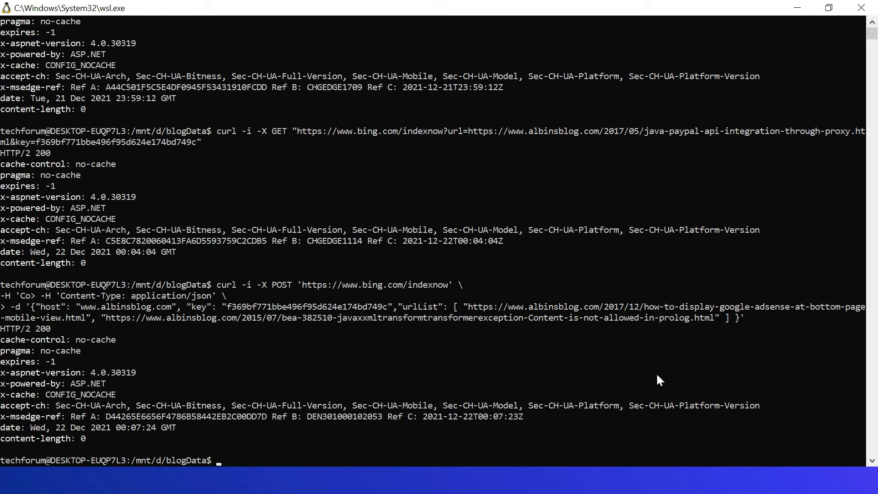
key("alt+Tab")
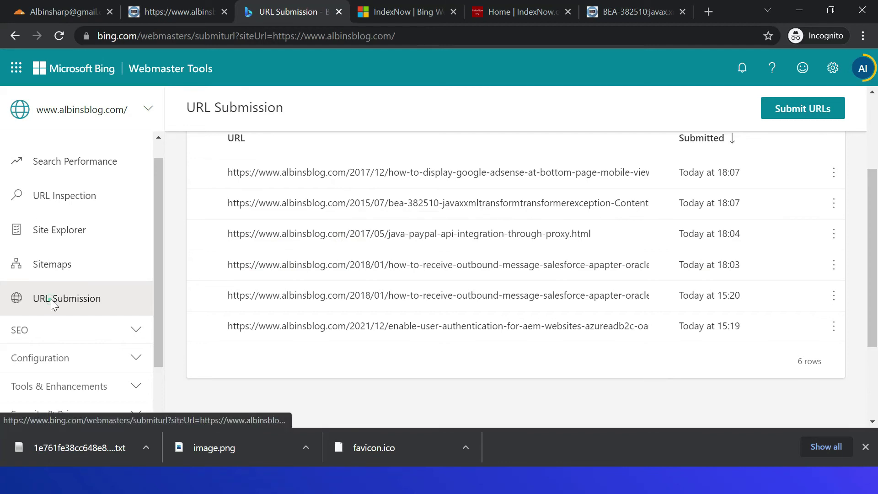
Reload URL Submission and scroll to the Submitted Urls table, now six rows with two 18:07 entries.
left_click(49, 300)
scroll(364, 352, "down", 3)
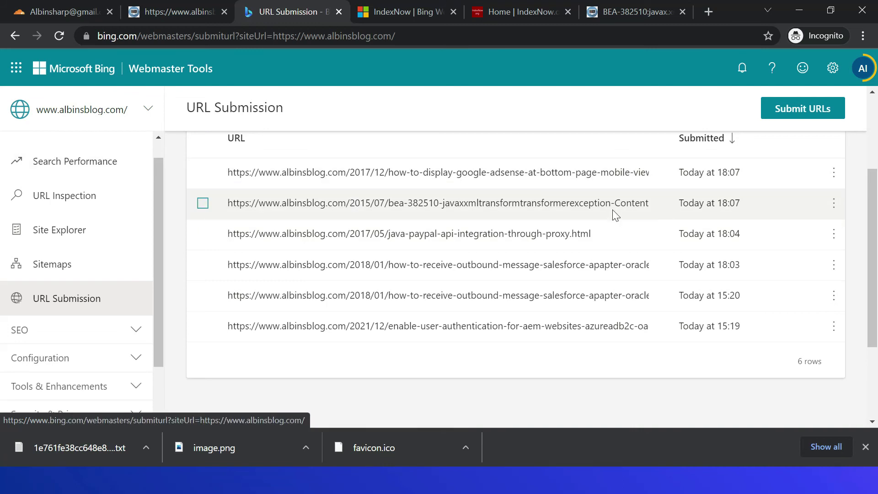
mouse_move(615, 215)
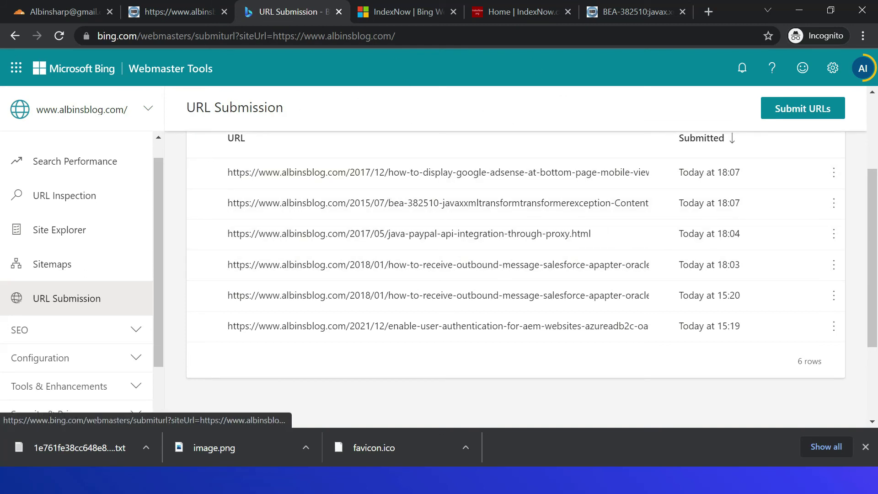
left_click(804, 115)
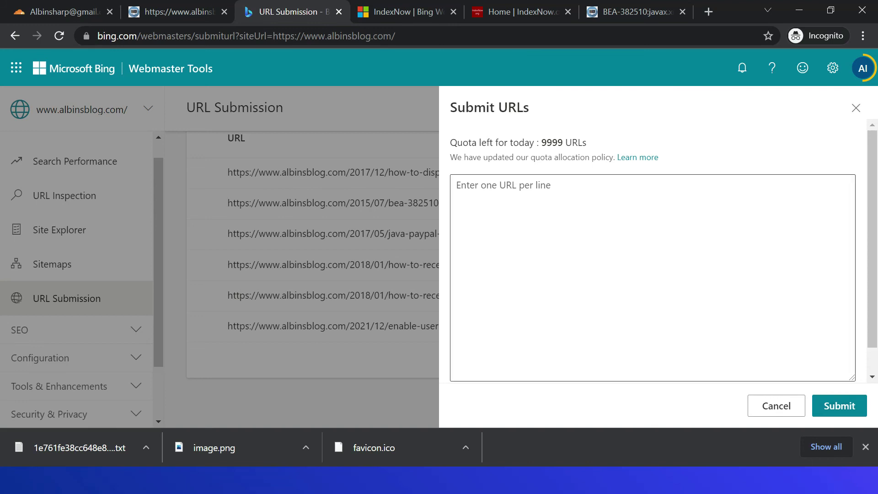
key("Escape")
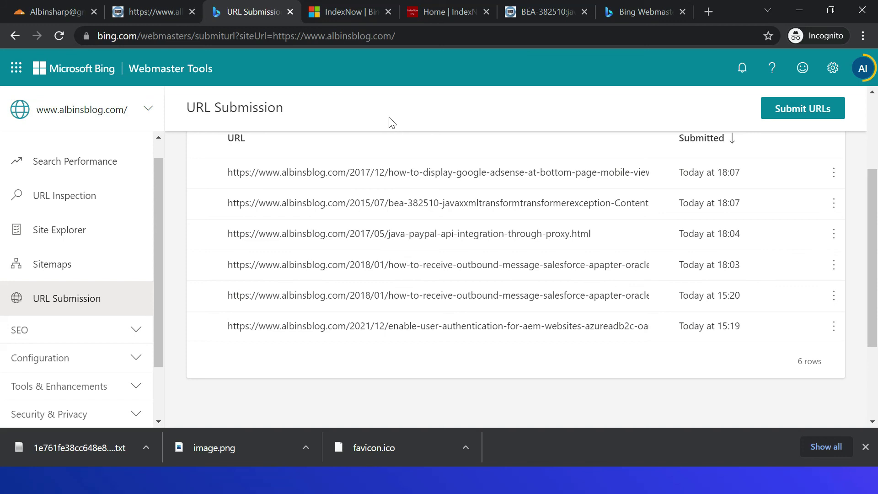
Open Bing's submission API docs and read the Content Submission JSON request and 200 OK response samples.
left_click(643, 11)
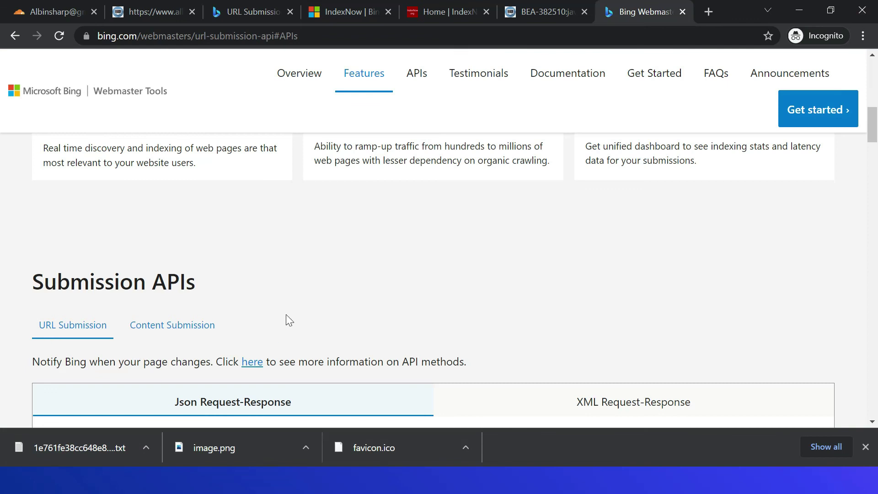
scroll(287, 315, "down", 1)
left_click(174, 261)
scroll(440, 241, "down", 3)
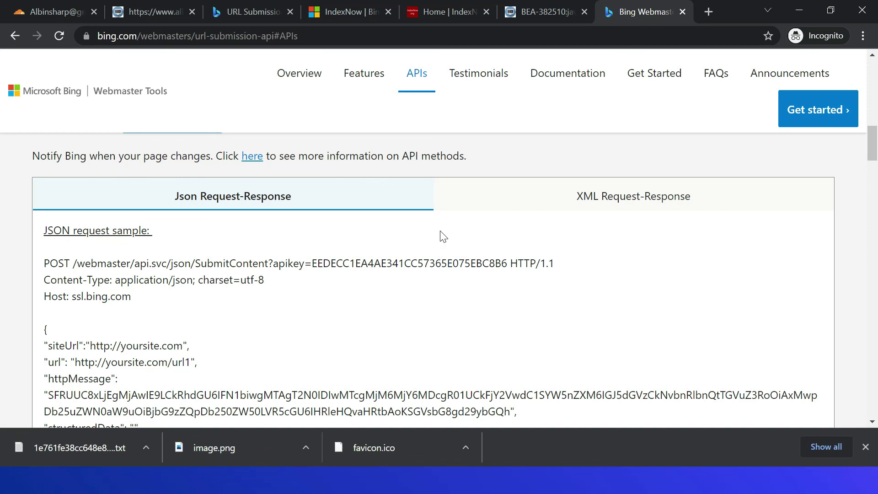
scroll(578, 175, "down", 4)
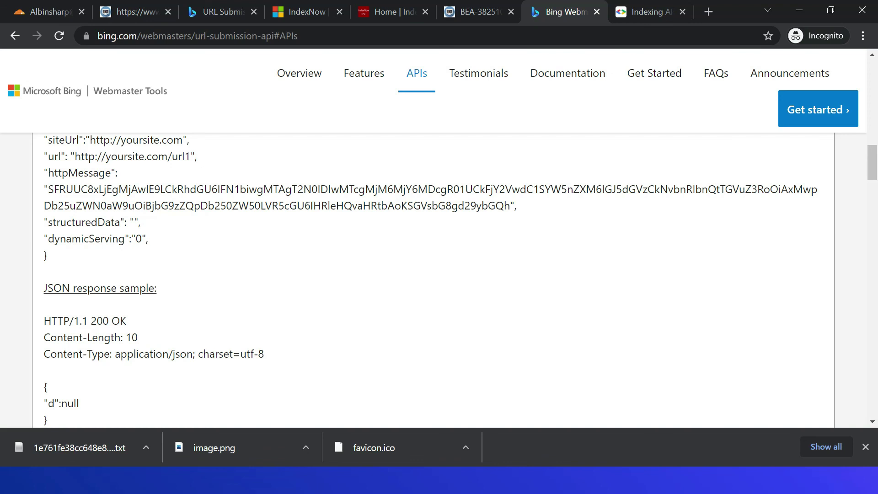
Open the Google Indexing API Quickstart tab and scroll down through its URL notification sections.
left_click(652, 18)
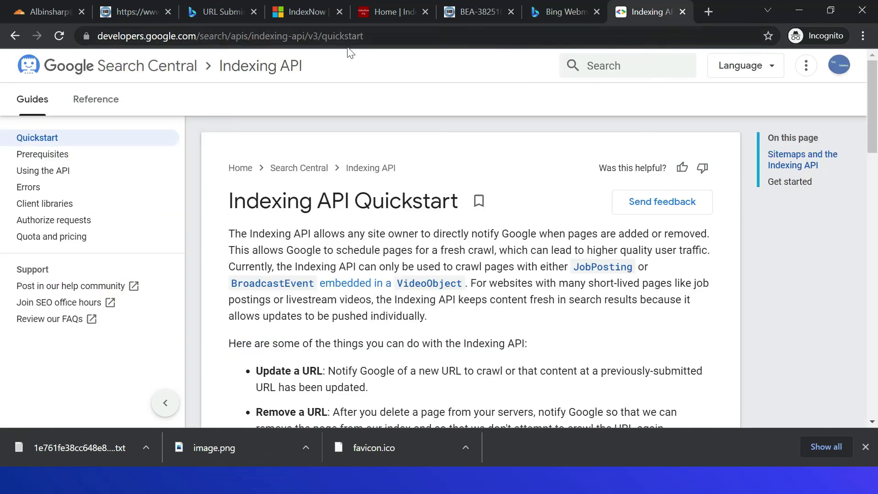
scroll(471, 275, "down", 2)
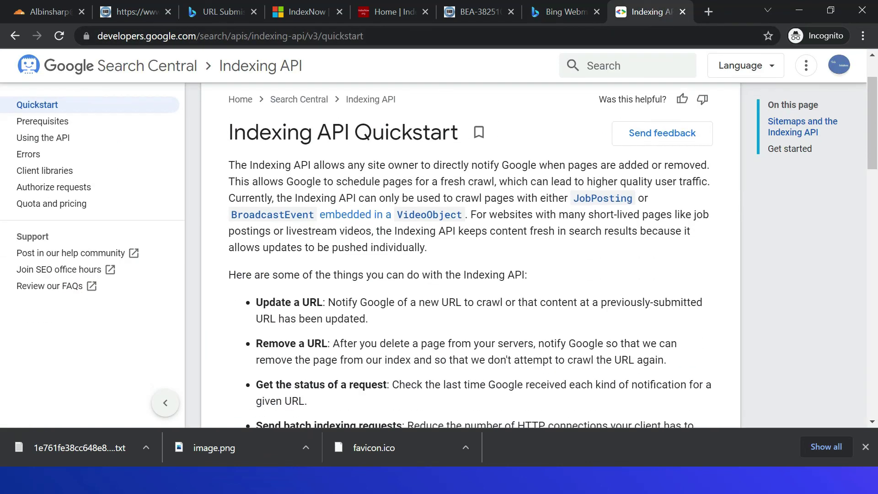